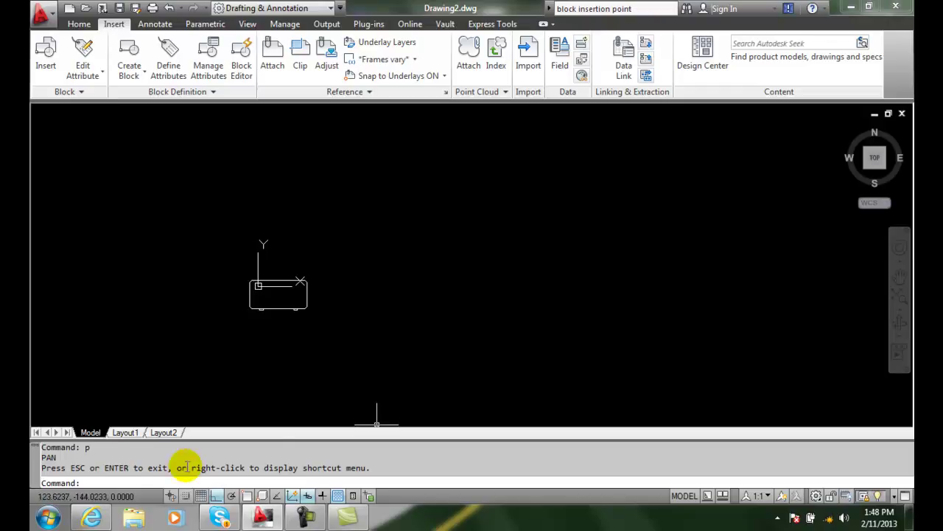
Start MINSERT and request a list of the drawing's defined blocks with ?
type("m")
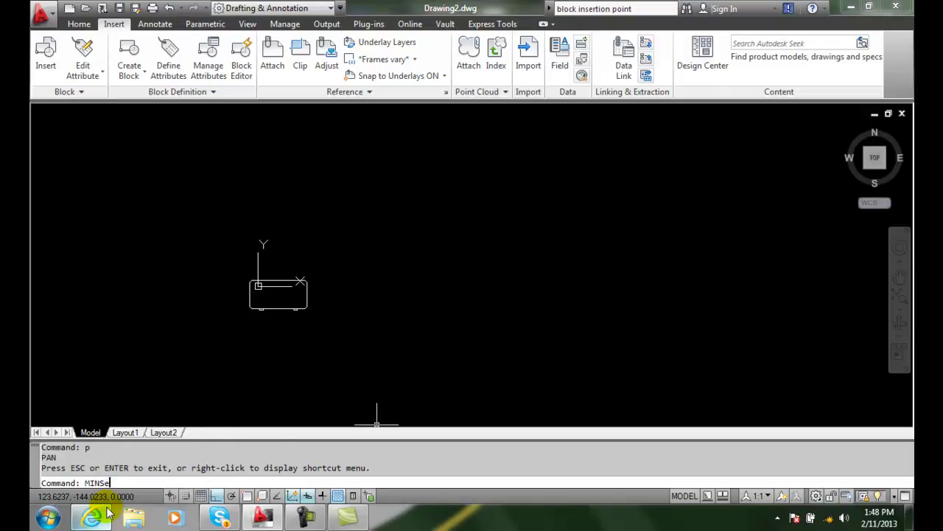
type("insert")
key("Return")
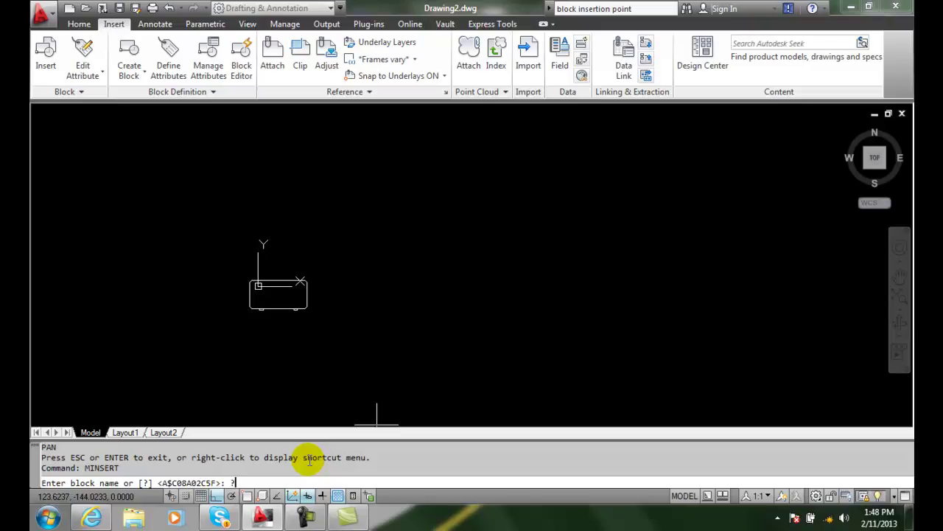
type("?")
key("Return")
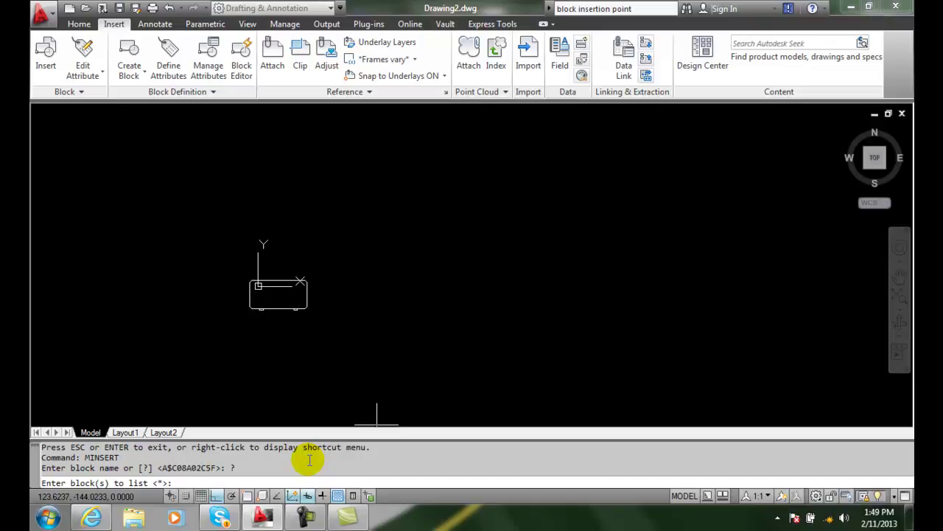
List all blocks, copy the name 'Desk - 30 x 60 in.' and close the text window
key("Return")
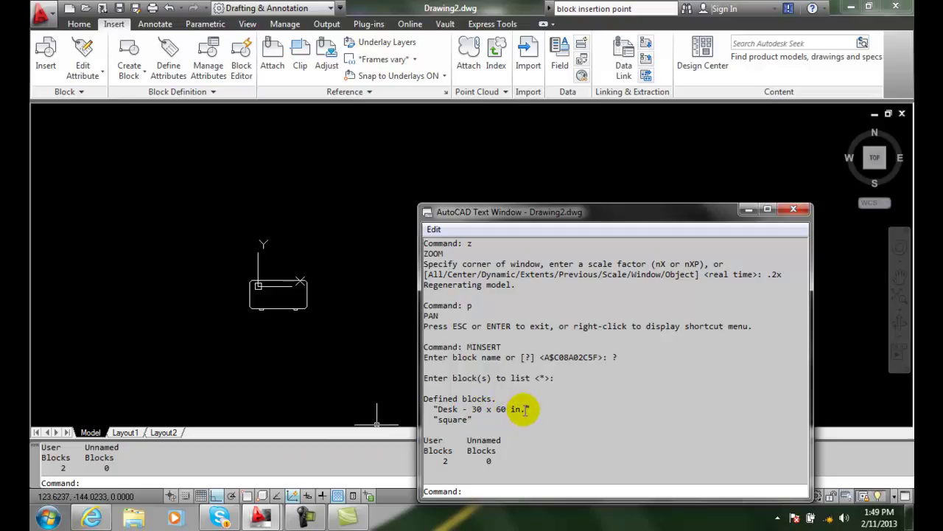
left_click_drag(528, 409, 439, 410)
key("ctrl+c")
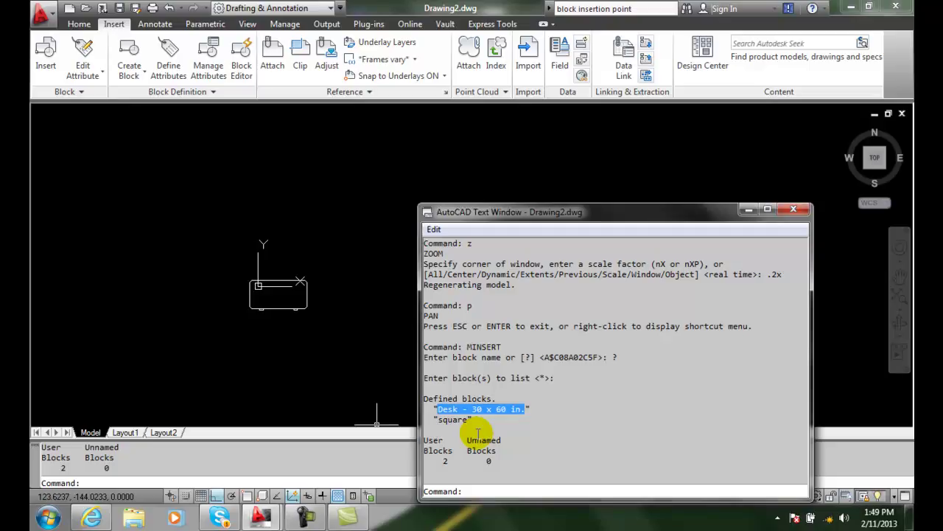
left_click(793, 210)
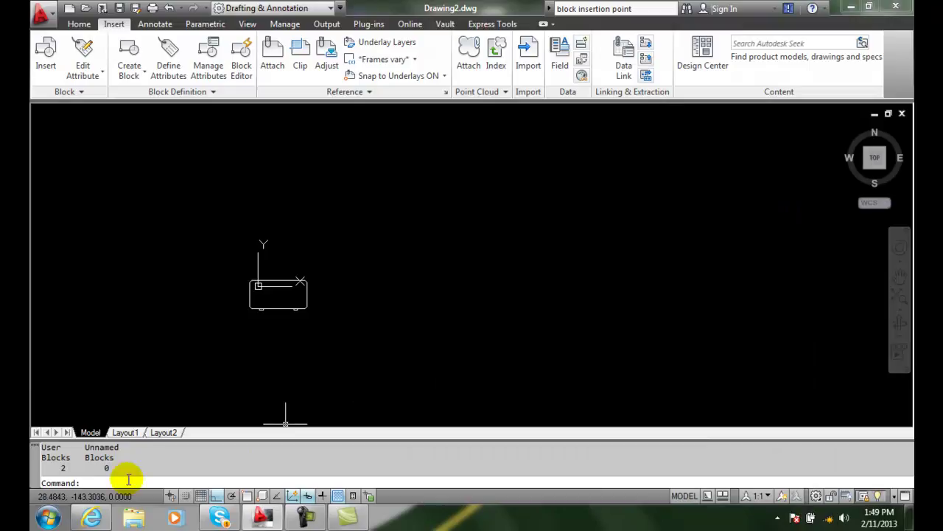
Run MIN and paste 'Desk - 30 x 60 in.' as the block to insert
type("MIN")
key("Return")
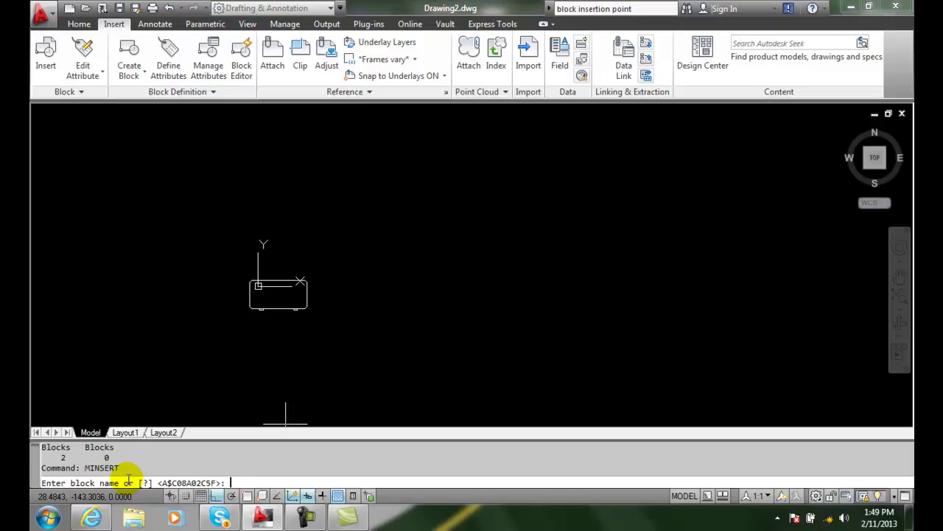
key("ctrl+v")
key("Return")
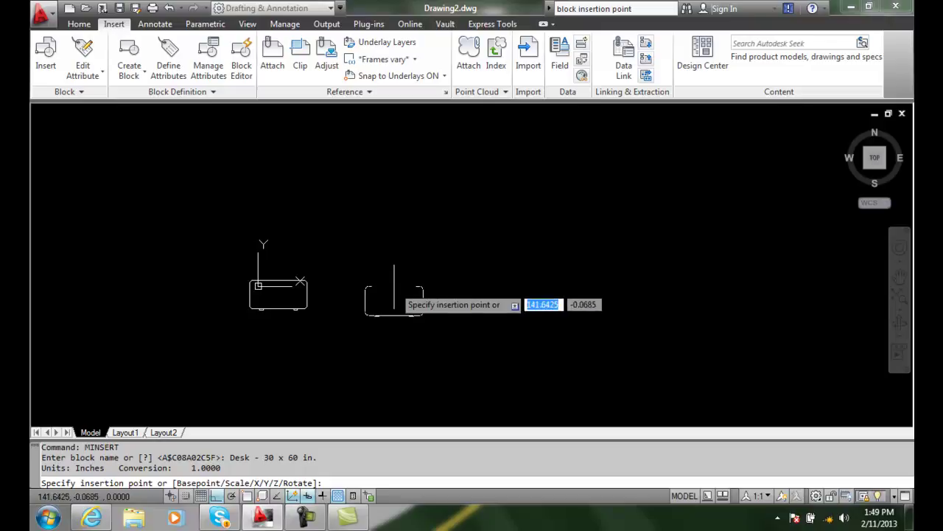
Place the insertion point right of the desk, keeping scale 1 and rotation 0
left_click(395, 286)
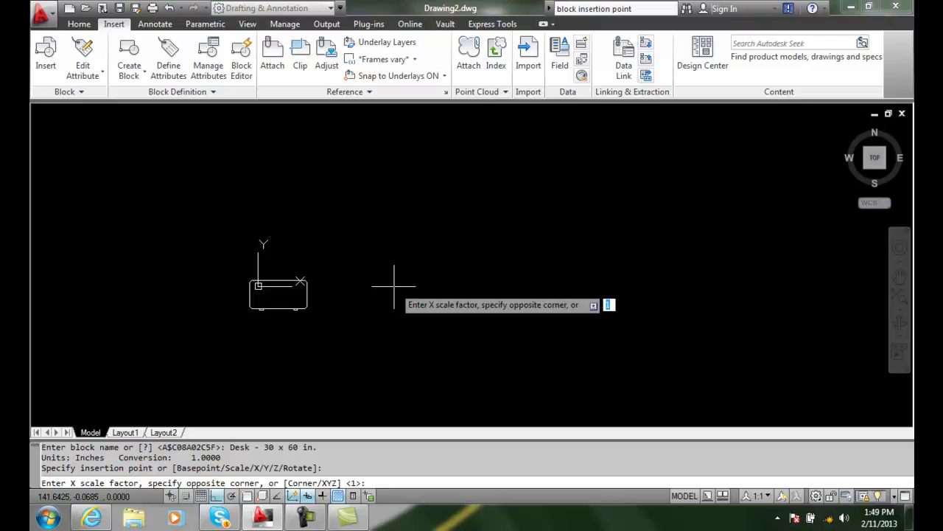
key("Return")
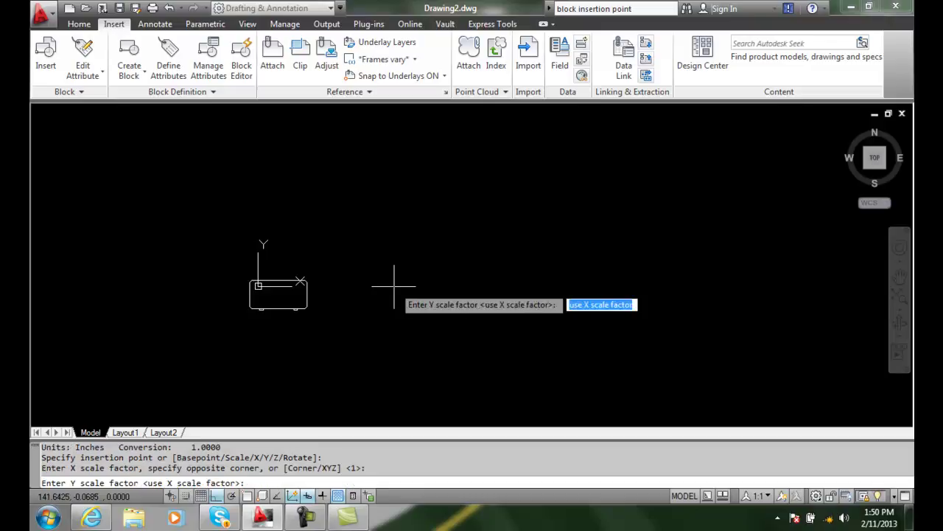
key("Return")
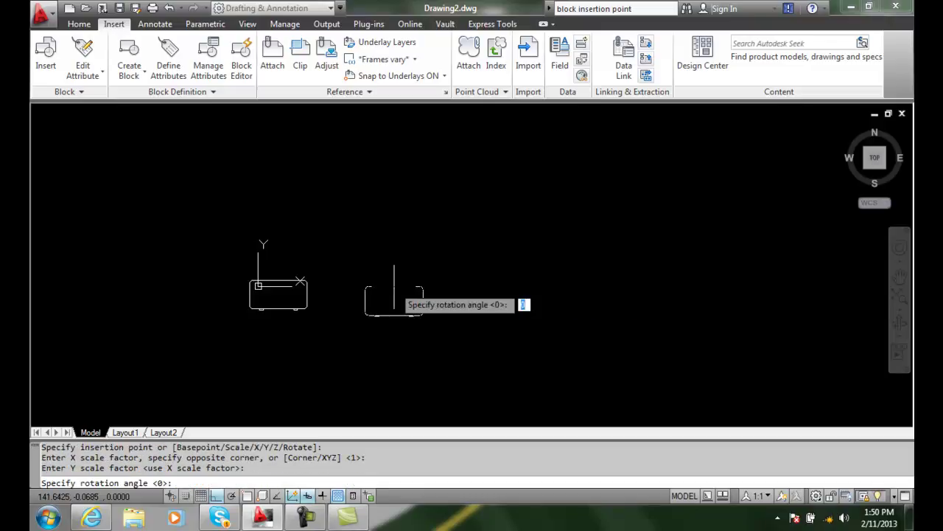
key("Return")
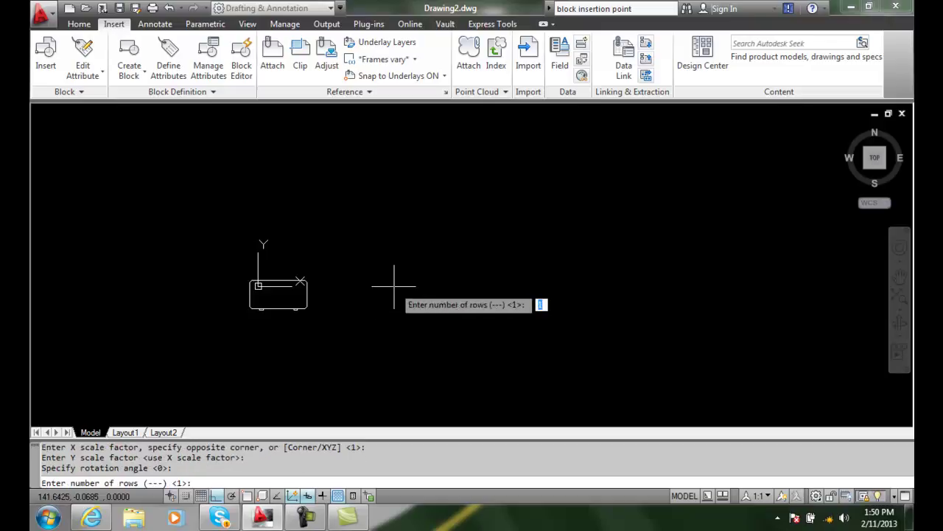
Enter 3 rows, 4 columns, 84 row spacing and 72 column spacing to create the array
type("3")
key("Return")
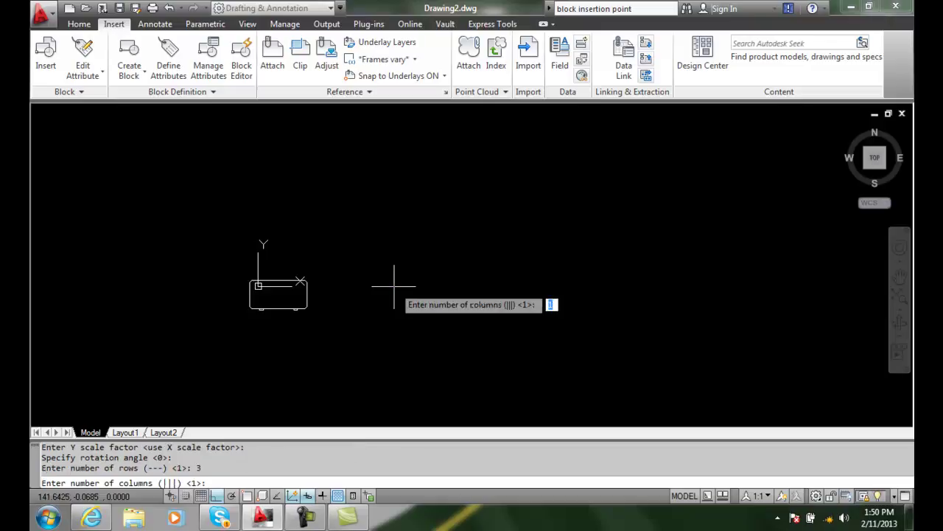
type("4")
key("Return")
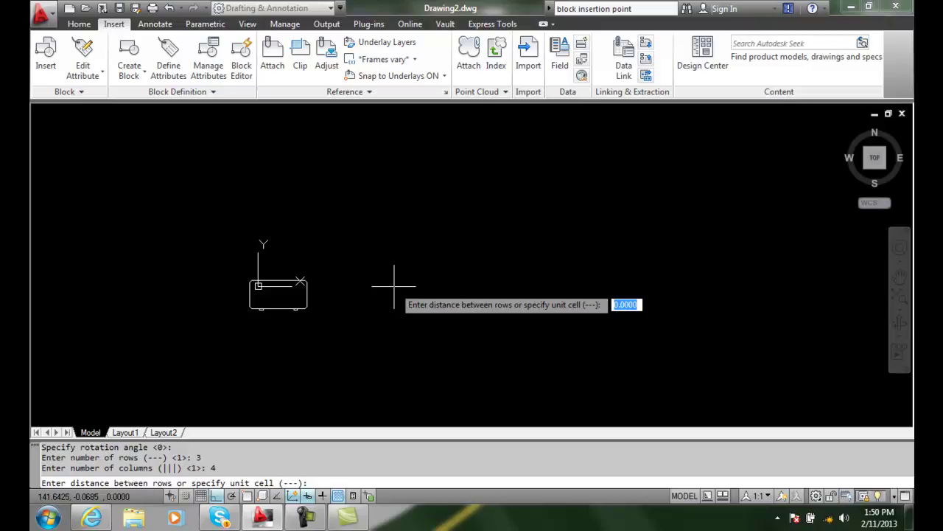
type("7'")
key("Return")
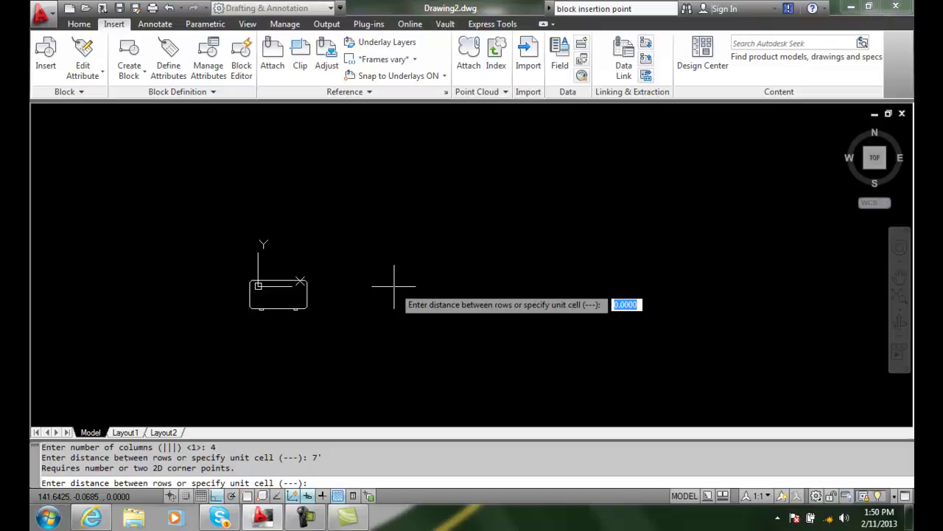
type("84")
key("Return")
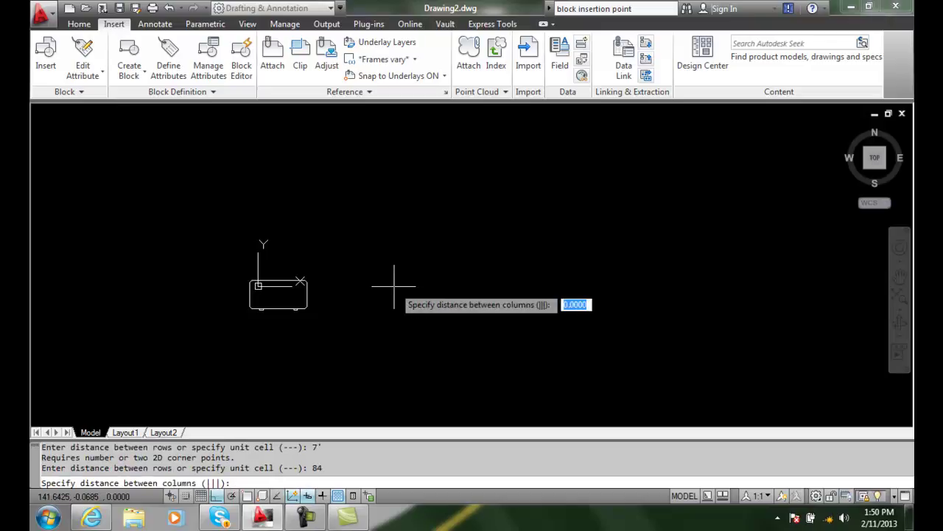
type("72")
key("Return")
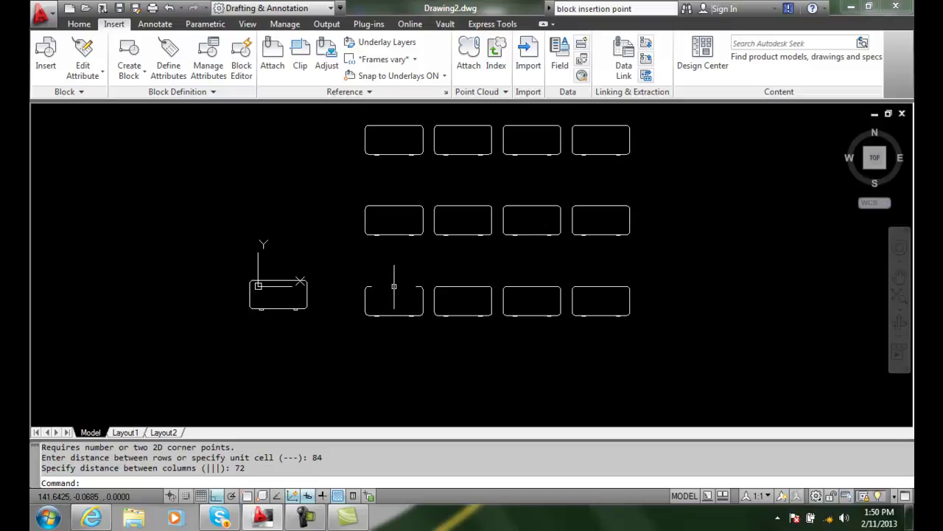
Reselect the 12-desk array and open its right-click menu
left_click(406, 235)
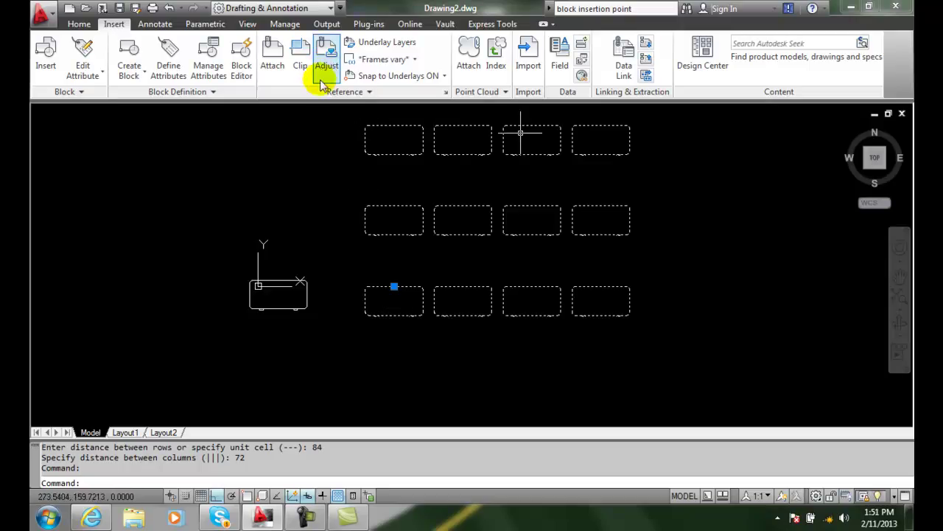
key("Escape")
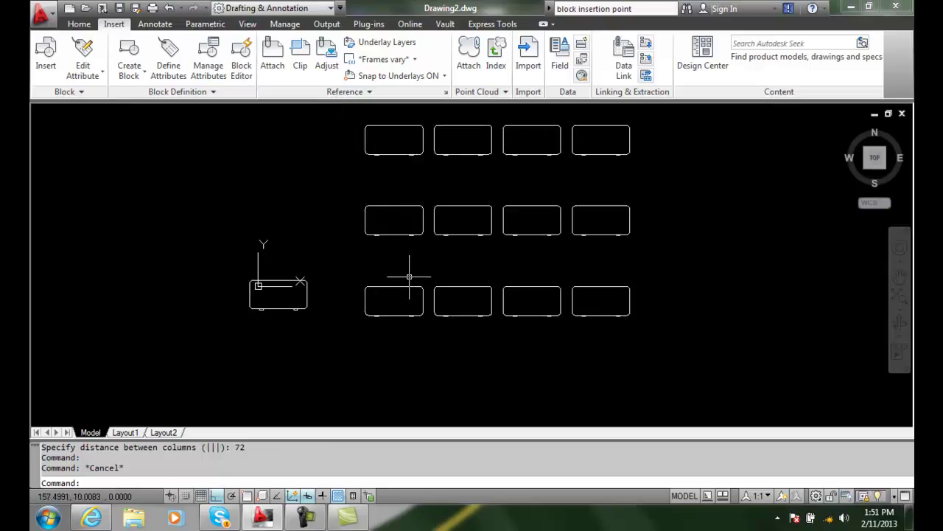
left_click(404, 285)
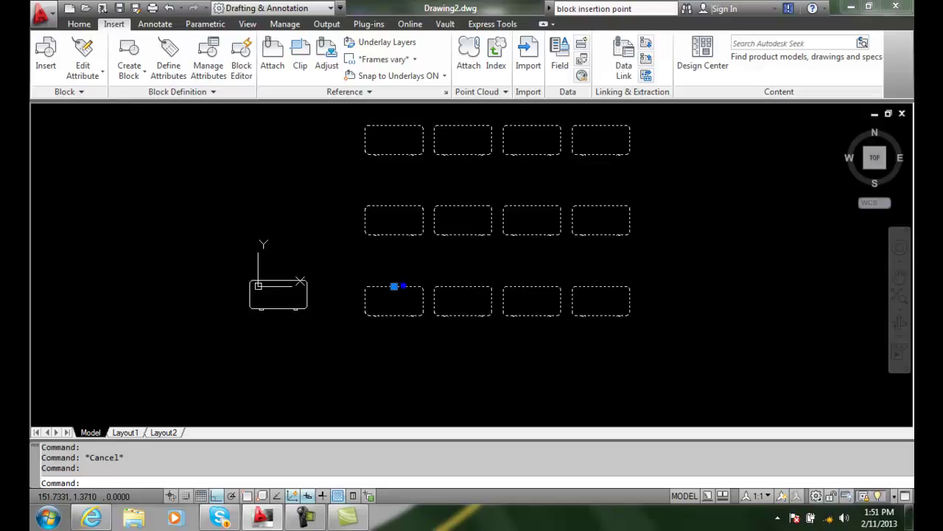
right_click(404, 285)
In the array's Properties, set Columns to 6 and Rows to 4
left_click(446, 480)
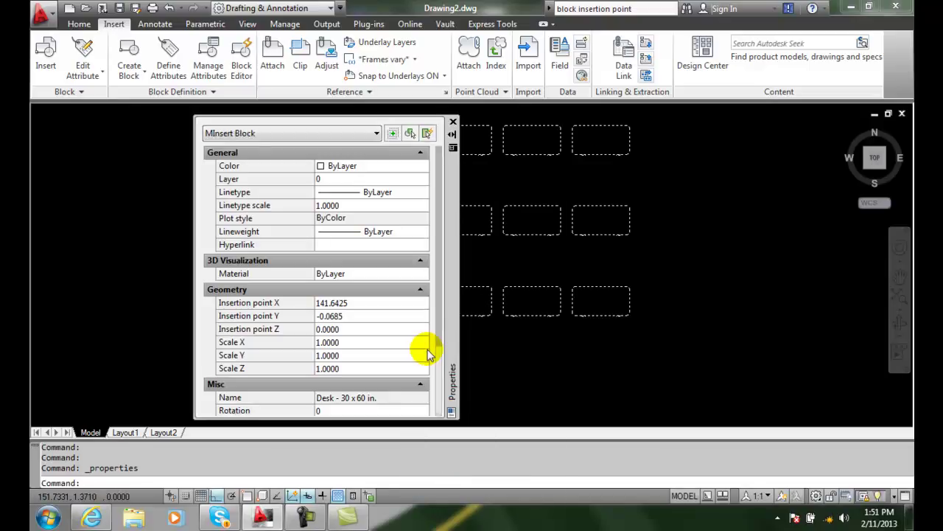
left_click_drag(439, 243, 432, 337)
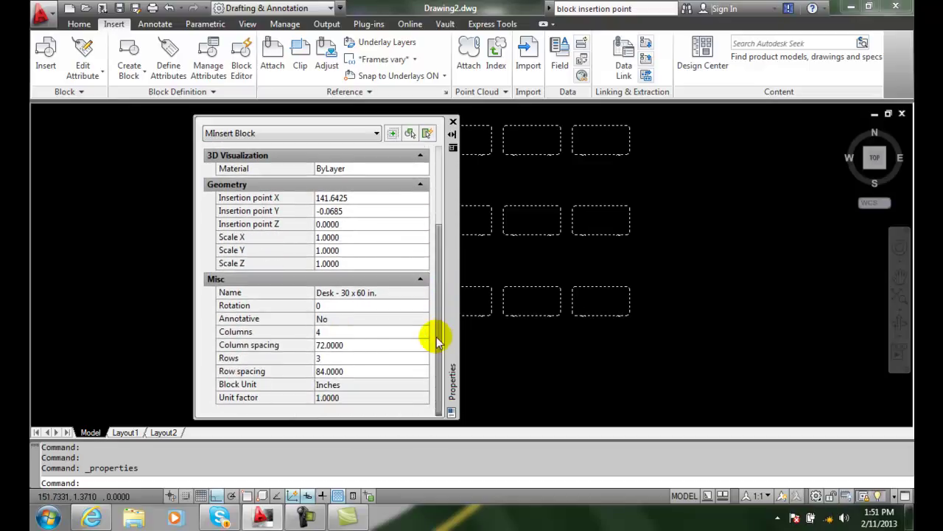
left_click(329, 333)
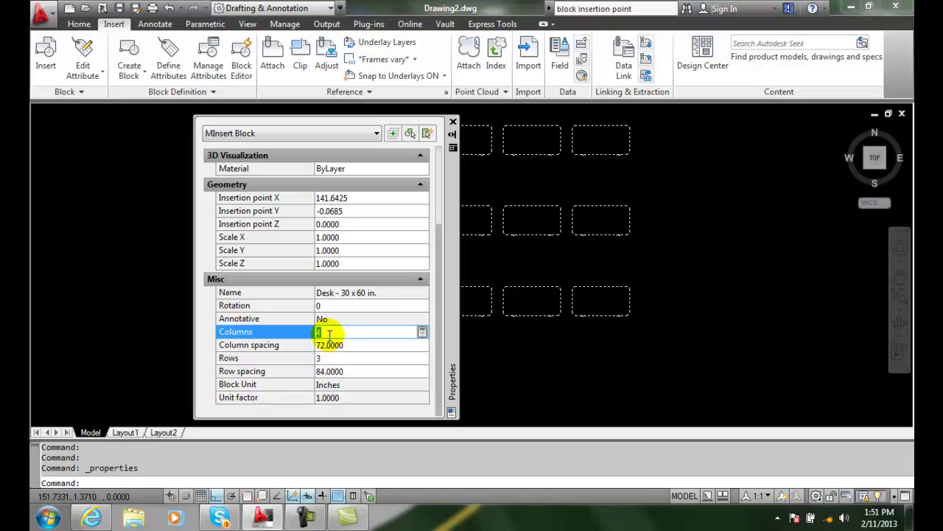
type("6")
left_click(325, 360)
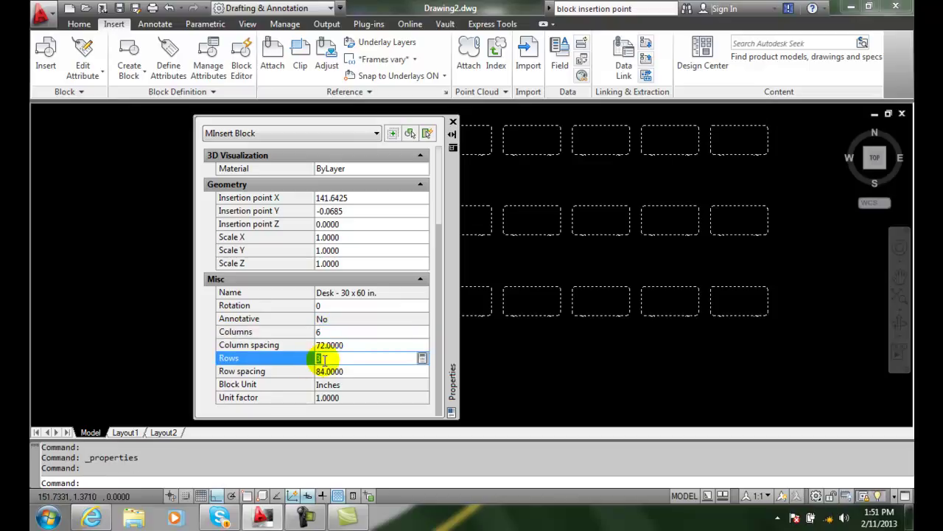
type("4")
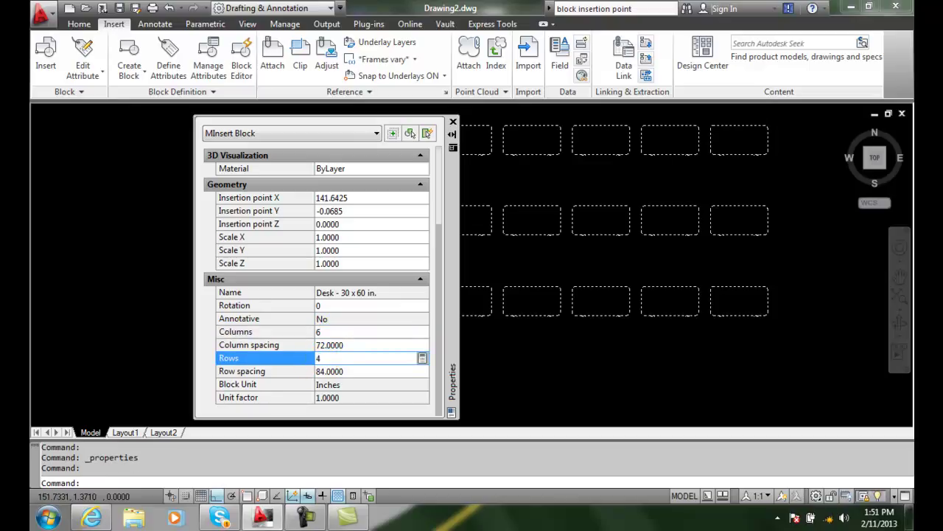
left_click(319, 369)
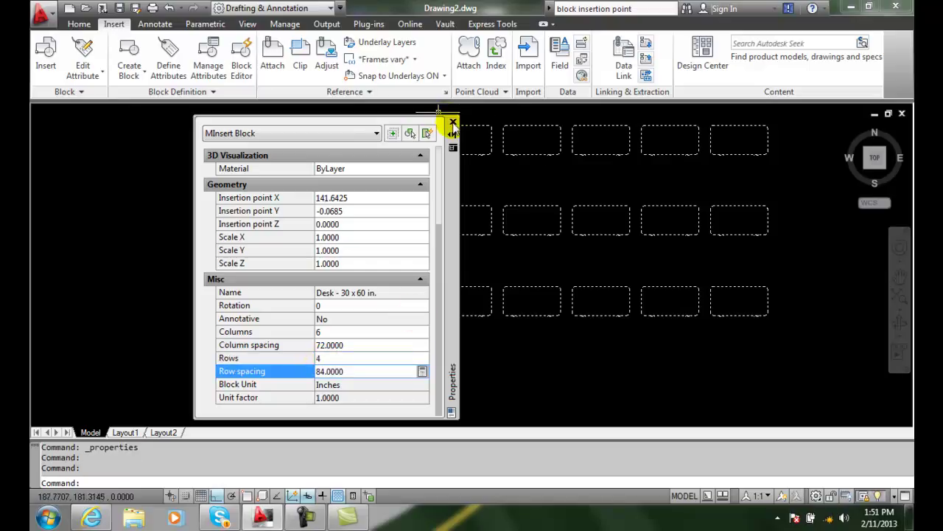
Close the Properties palette, zoom out to view all 24 desks, and deselect
left_click(453, 121)
scroll(528, 258, "down", 2)
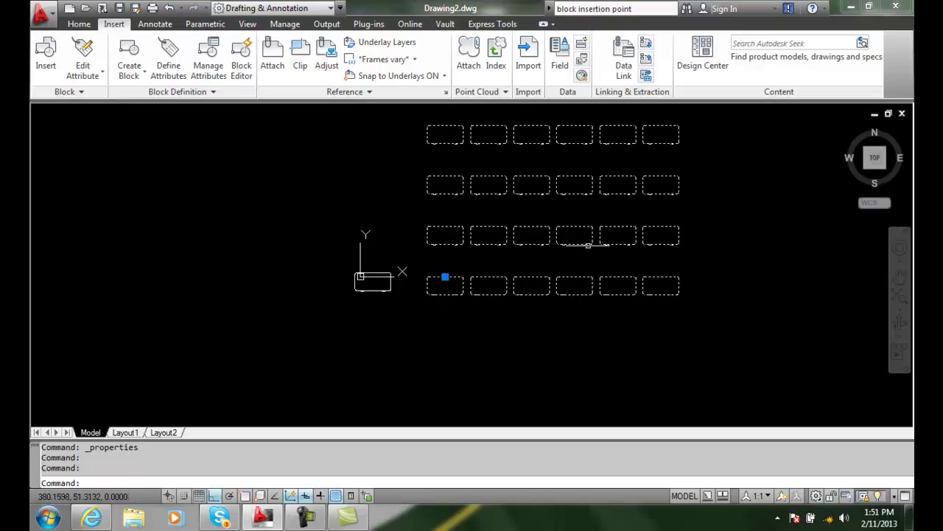
key("Escape")
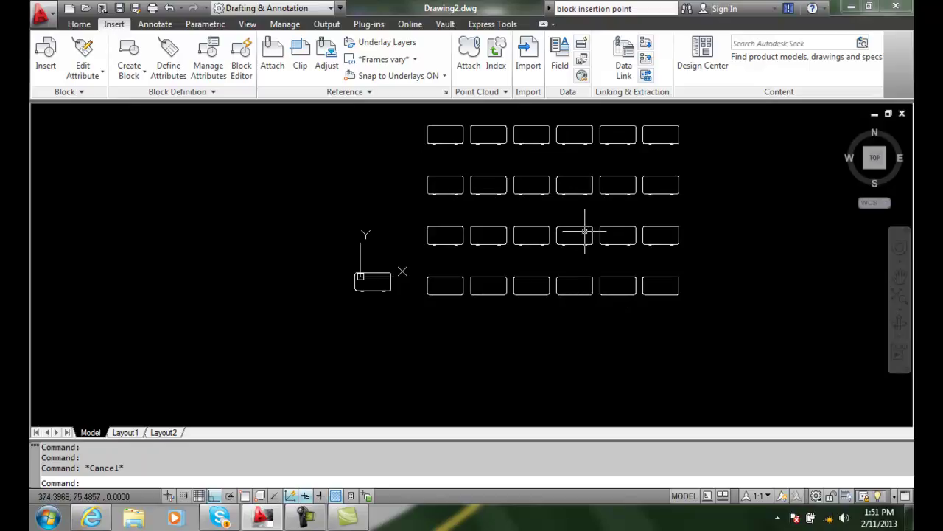